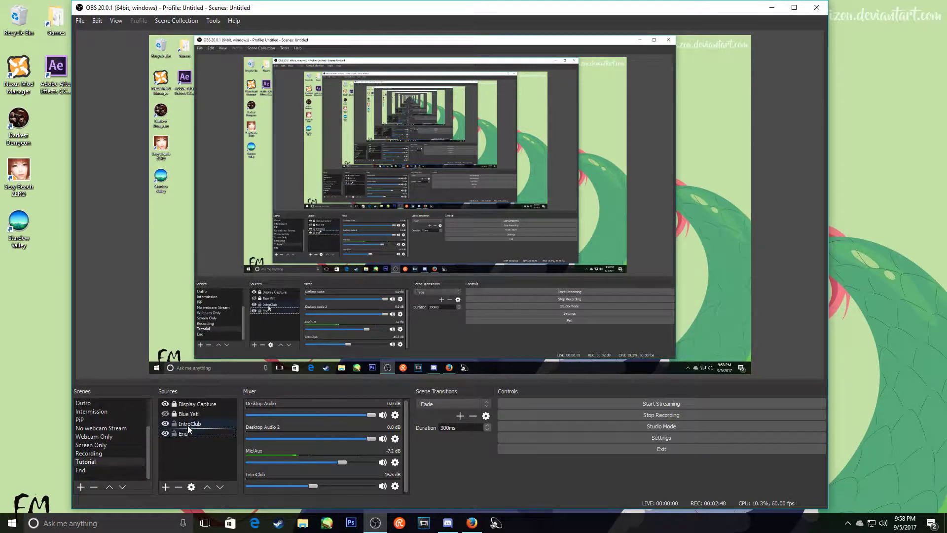
- Select the IntroClub source in the Tutorial scene's Sources list to start reordering
{"action": "left_click", "coordinate": [188, 425]}
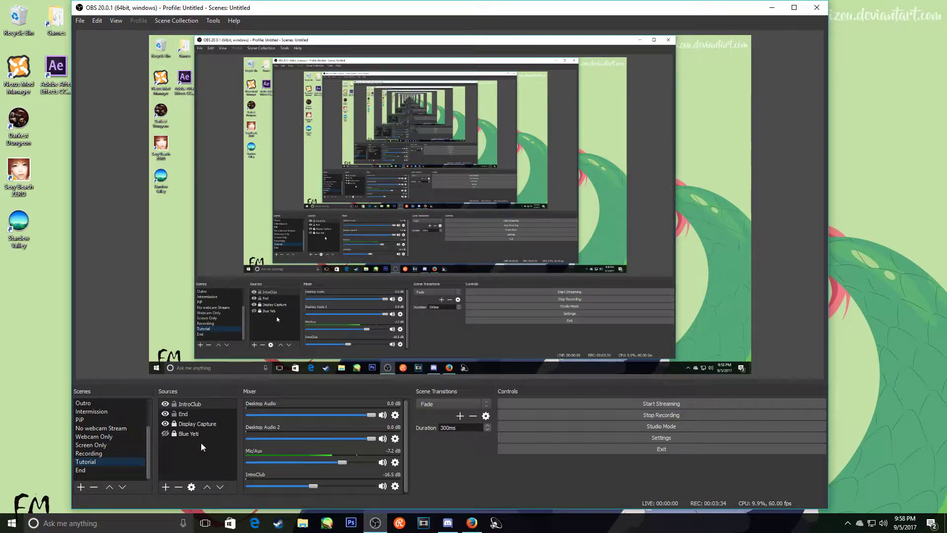
- Add the existing Ending image source to the Tutorial scene via Add Existing
{"action": "left_click", "coordinate": [202, 405]}
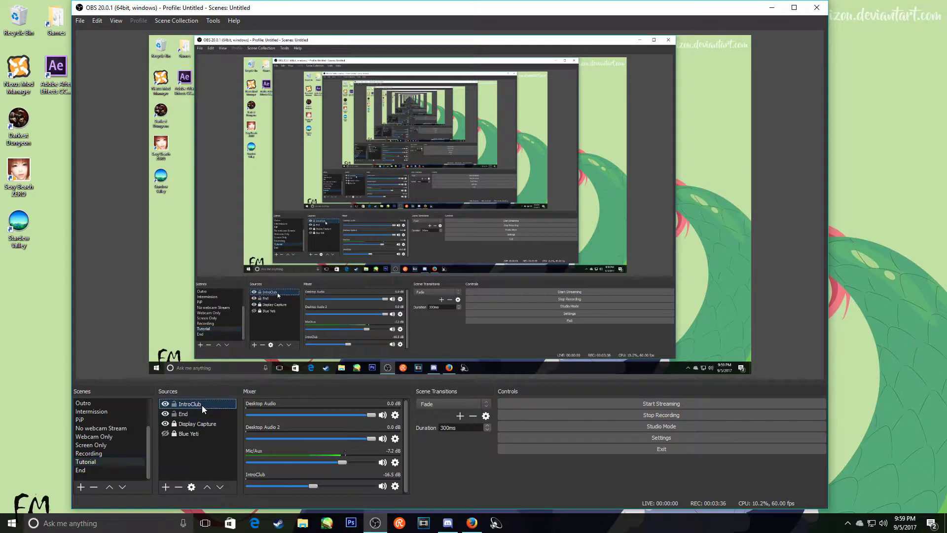
{"action": "right_click", "coordinate": [202, 405]}
{"action": "left_click", "coordinate": [202, 463]}
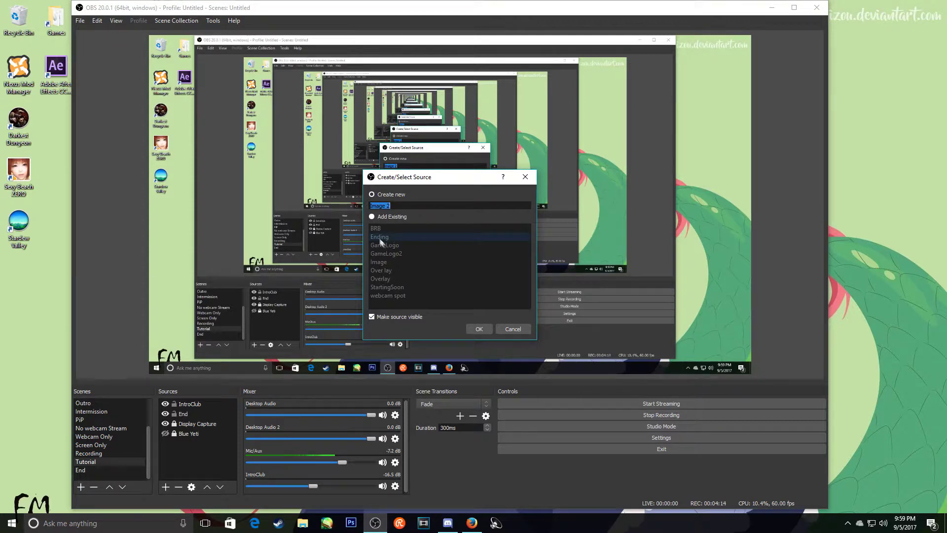
{"action": "left_click", "coordinate": [372, 217]}
{"action": "left_click", "coordinate": [478, 328]}
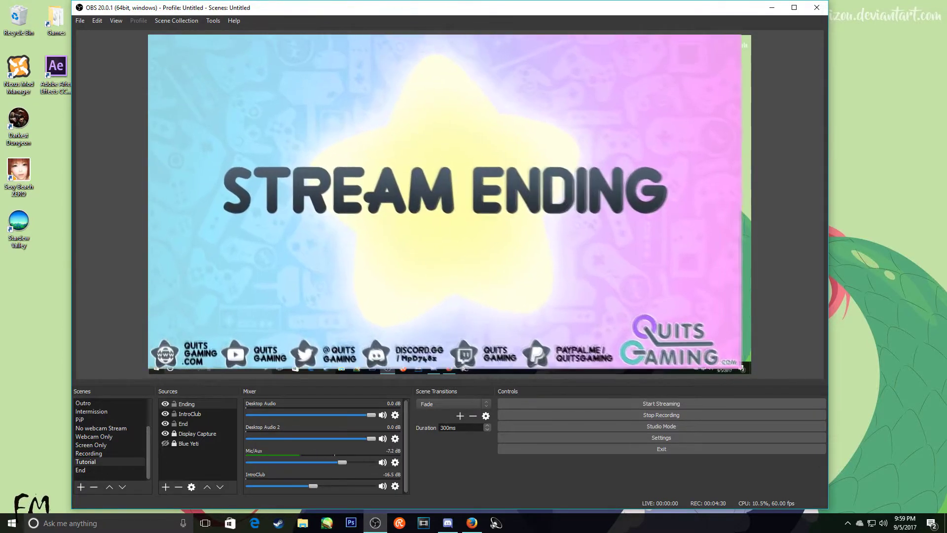
- Select the End source and switch on Studio Mode
{"action": "left_click", "coordinate": [197, 423]}
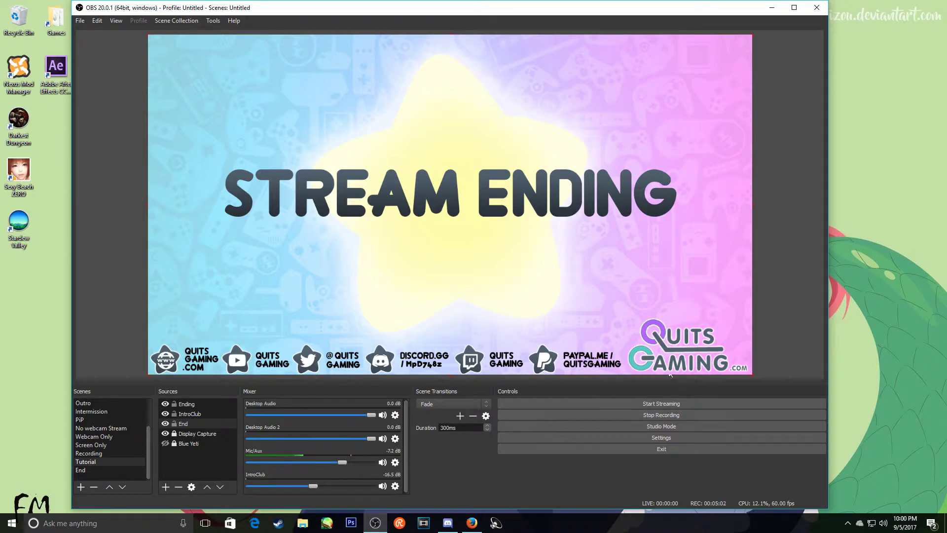
{"action": "left_click", "coordinate": [678, 425]}
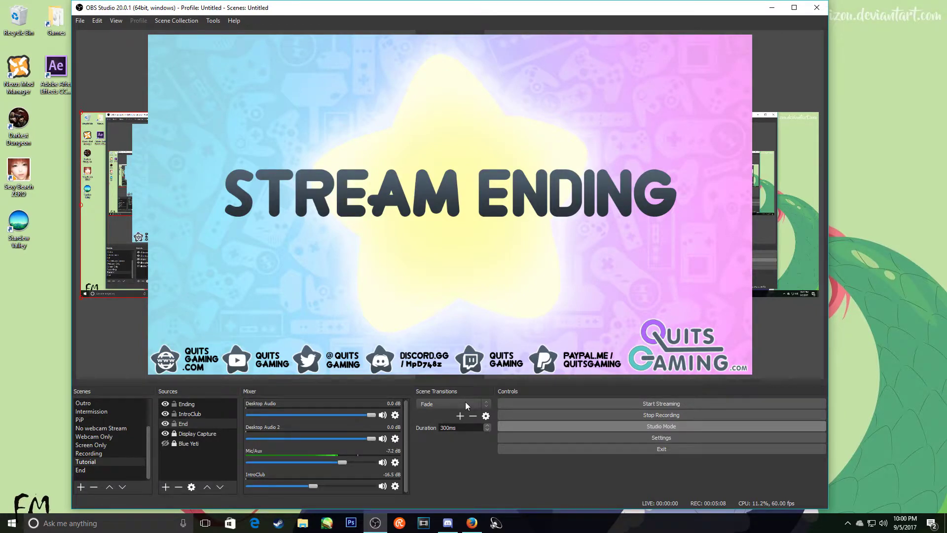
- Hide the Ending image, then switch to the End scene and back to Tutorial
{"action": "left_click", "coordinate": [165, 405]}
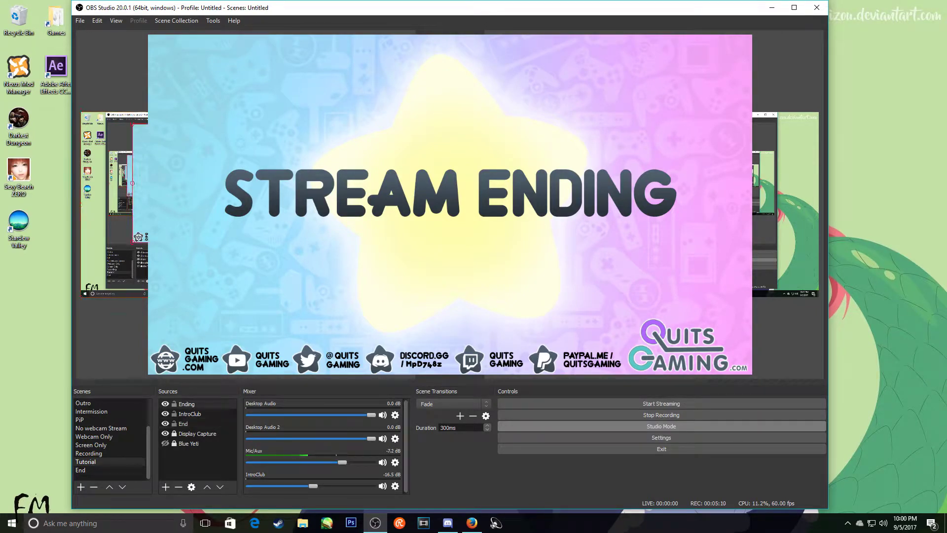
{"action": "left_click", "coordinate": [165, 404]}
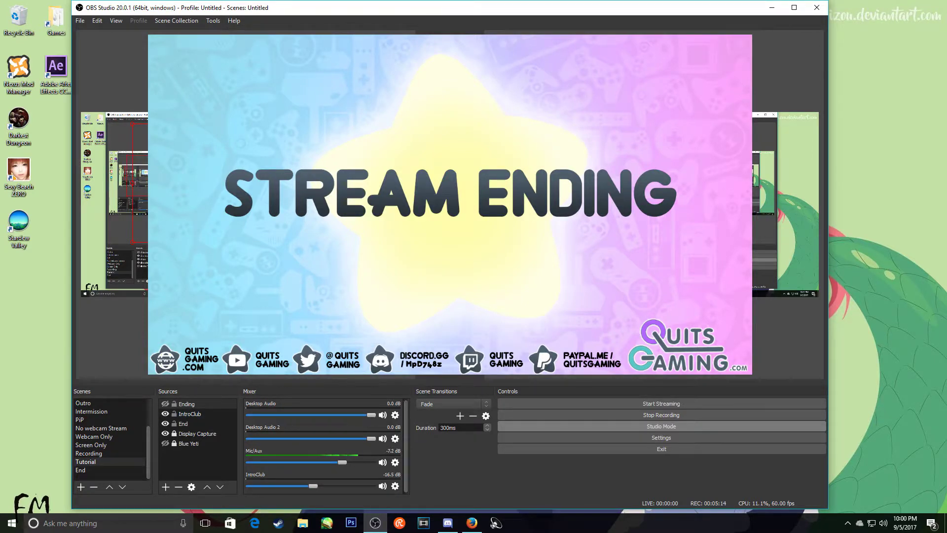
{"action": "left_click", "coordinate": [183, 423]}
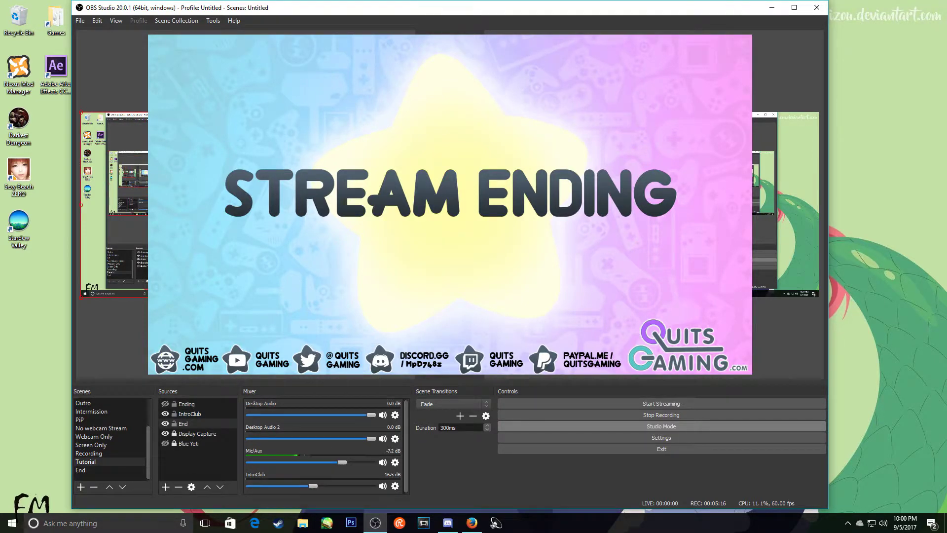
{"action": "left_click", "coordinate": [123, 472]}
{"action": "left_click", "coordinate": [128, 459]}
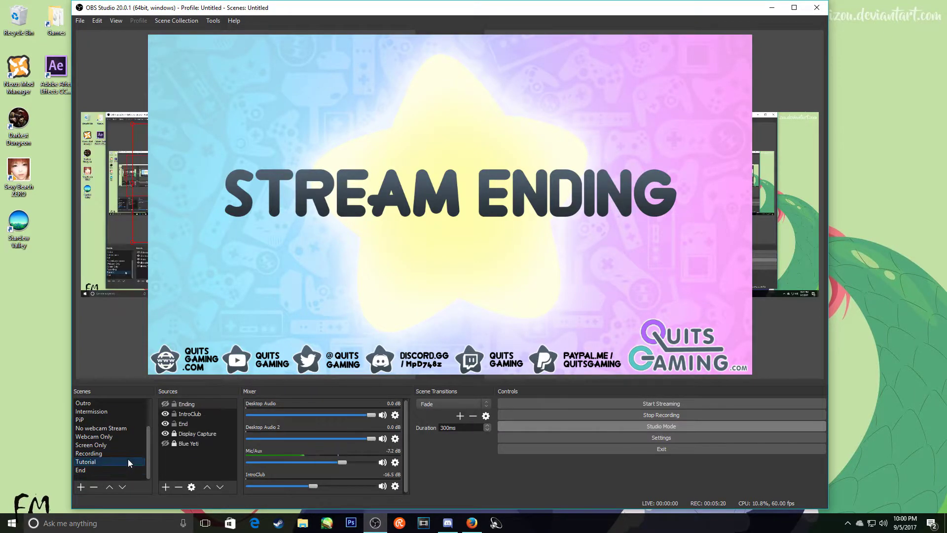
- Change the scene transition to Cut, then set it back to Fade
{"action": "left_click", "coordinate": [468, 402]}
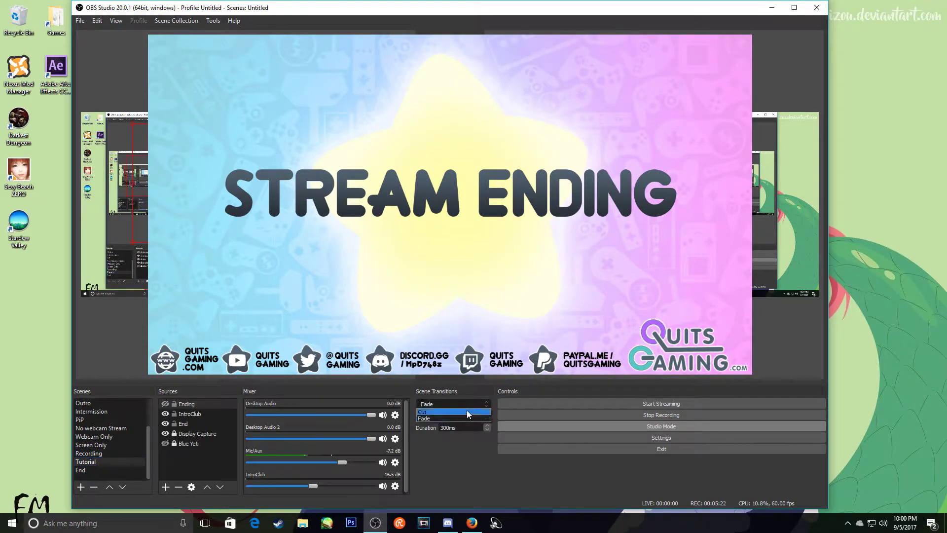
{"action": "left_click", "coordinate": [466, 410]}
{"action": "left_click", "coordinate": [469, 403]}
{"action": "left_click", "coordinate": [461, 415]}
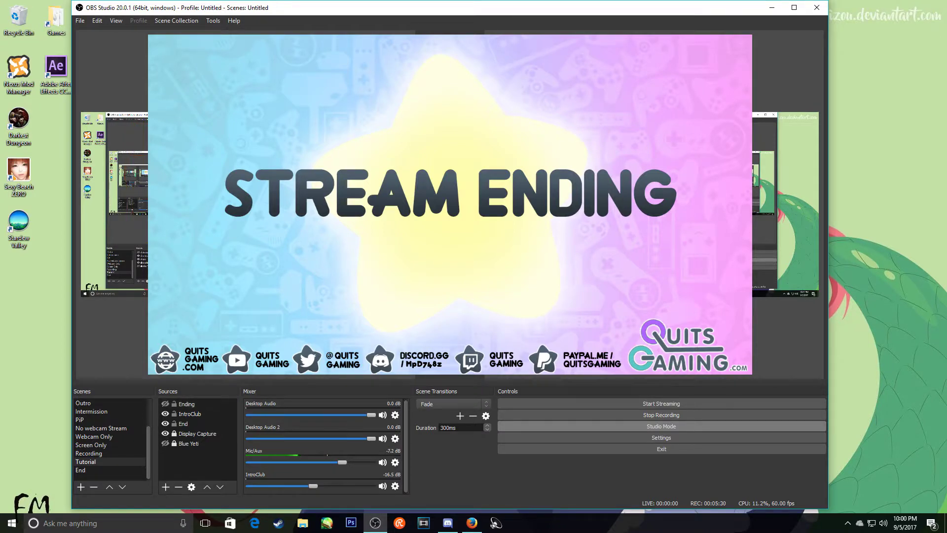
- Toggle Studio Mode and review its transition options
{"action": "left_click", "coordinate": [617, 426]}
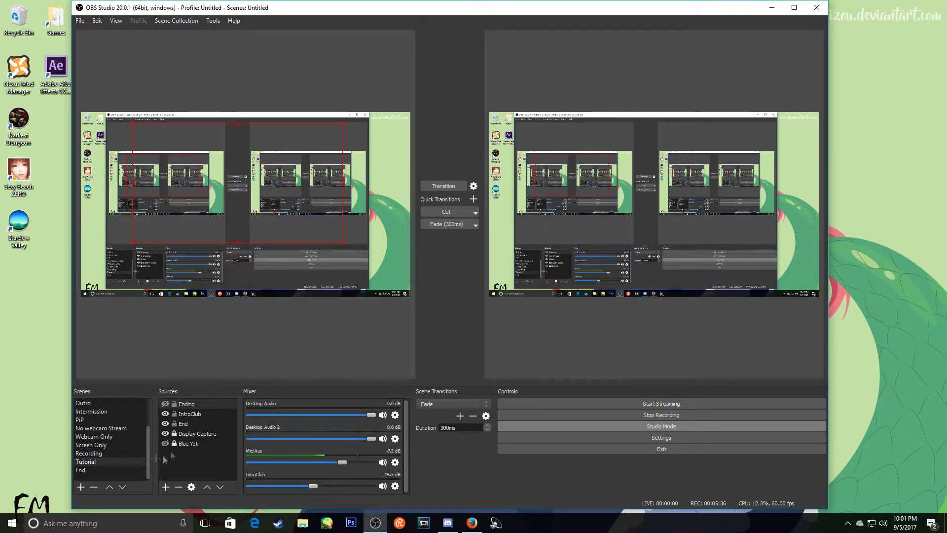
{"action": "left_click", "coordinate": [473, 187]}
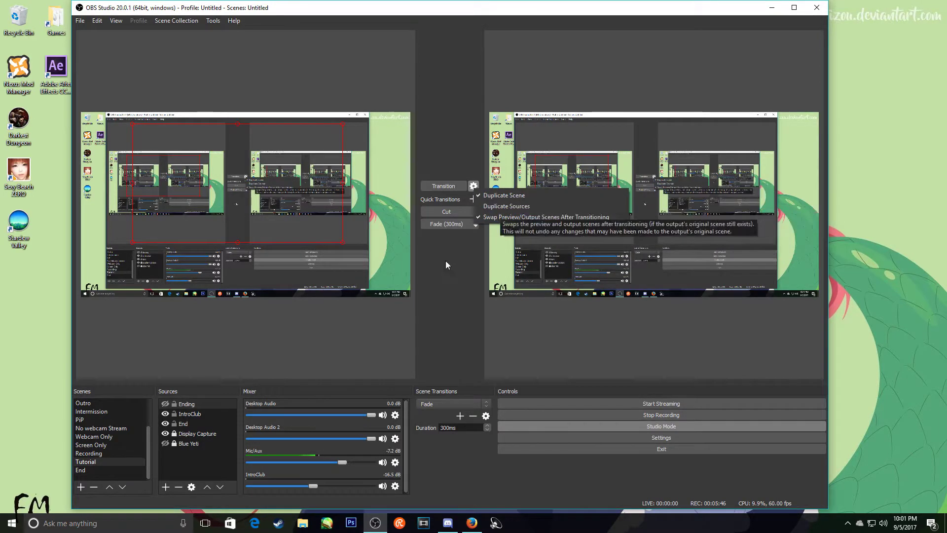
{"action": "left_click", "coordinate": [542, 217]}
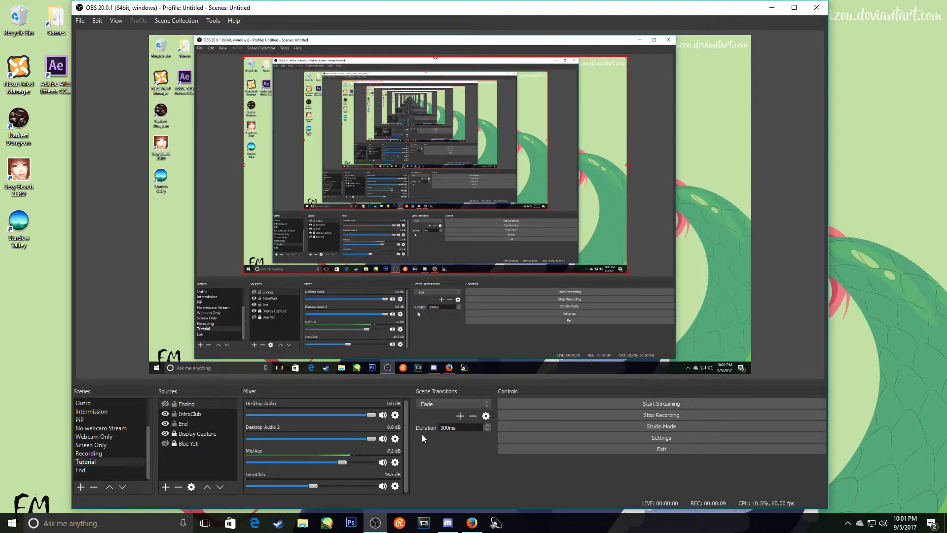
- Bring up the Desktop Audio gear options in the Mixer to reach Advanced Audio Properties
{"action": "left_click", "coordinate": [395, 415]}
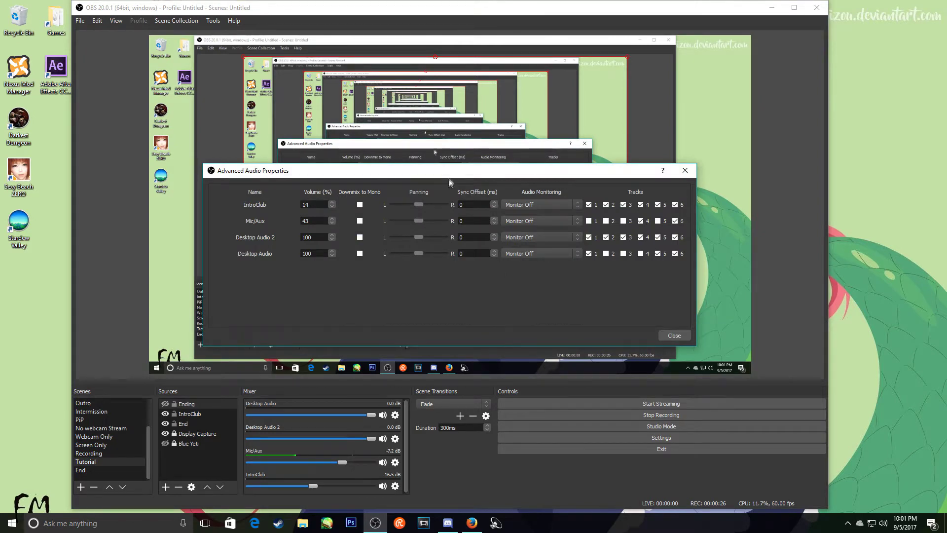
{"action": "left_click", "coordinate": [395, 414]}
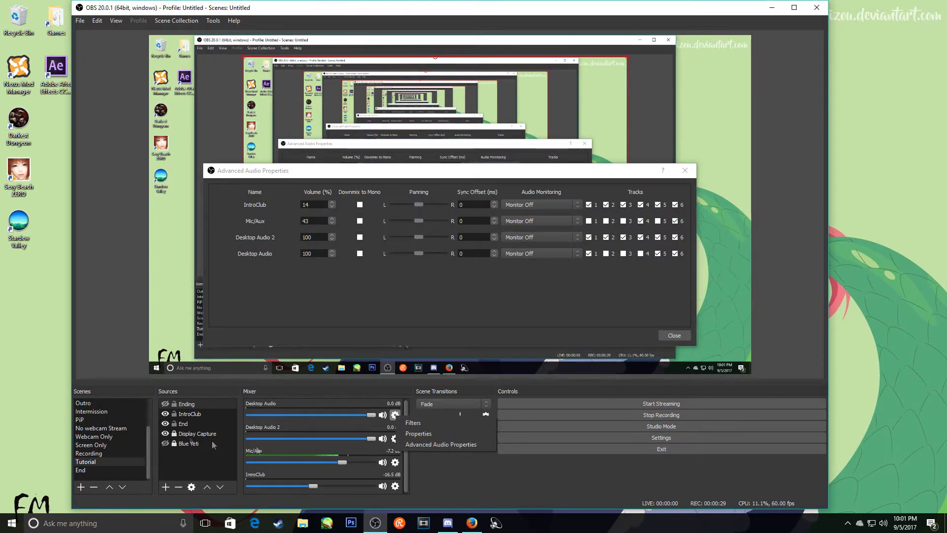
{"action": "left_click", "coordinate": [374, 299]}
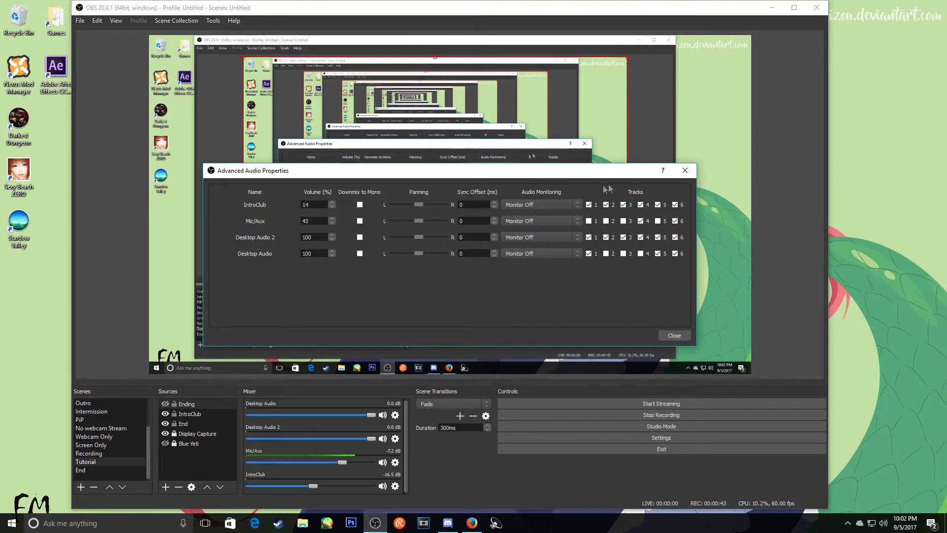
- Clear Desktop Audio 2 from tracks 1–6, then put it back on track 1 only
{"action": "left_click", "coordinate": [589, 237]}
{"action": "left_click", "coordinate": [605, 238]}
{"action": "left_click", "coordinate": [623, 237]}
{"action": "left_click", "coordinate": [640, 237]}
{"action": "left_click", "coordinate": [657, 237]}
{"action": "left_click", "coordinate": [675, 237]}
{"action": "left_click", "coordinate": [588, 237]}
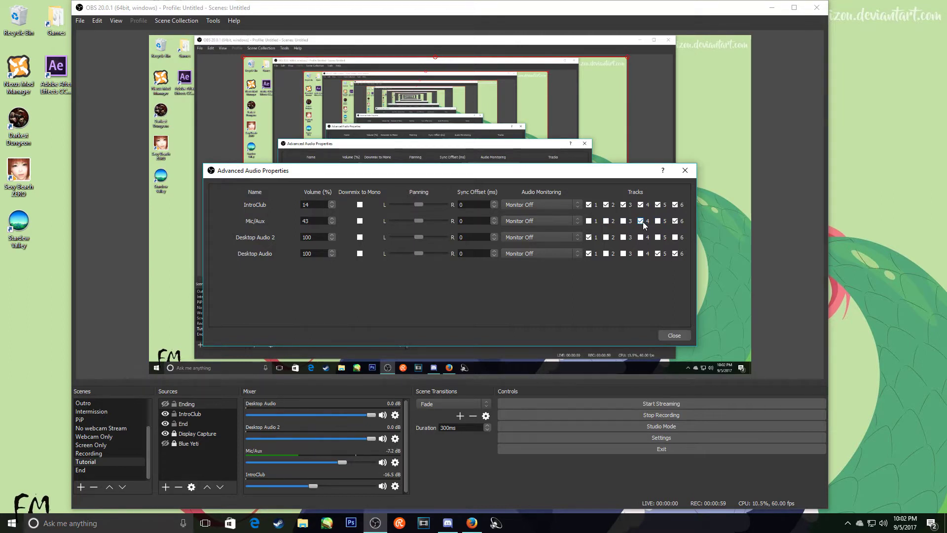
- Briefly toggle Desktop Audio 2's track 5 and Mic/Aux's track 1, leaving both unchanged
{"action": "left_click", "coordinate": [658, 238]}
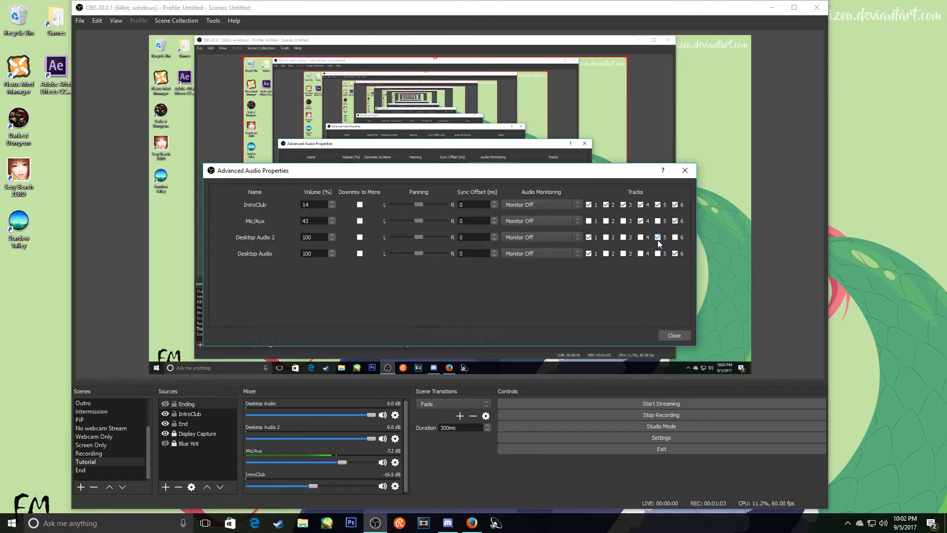
{"action": "left_click", "coordinate": [658, 239]}
{"action": "left_click", "coordinate": [588, 220]}
{"action": "left_click", "coordinate": [589, 222]}
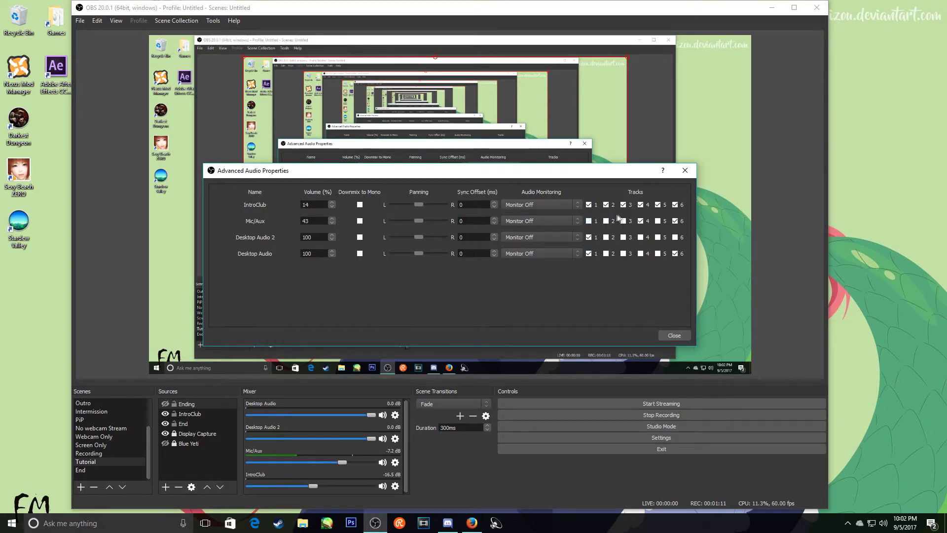